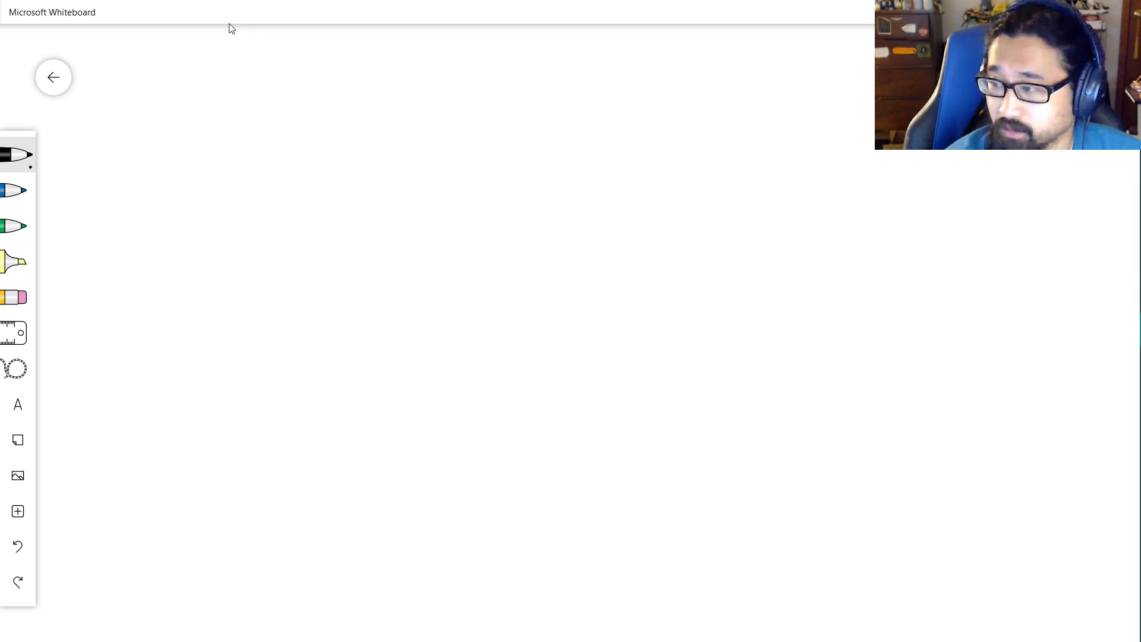
Step: Switch the black pen to a thicker stroke size for the title
mouse_move(150, 124)
left_mouse_down()
mouse_move(169, 122)
mouse_move(168, 87)
mouse_move(158, 120)
left_mouse_up()
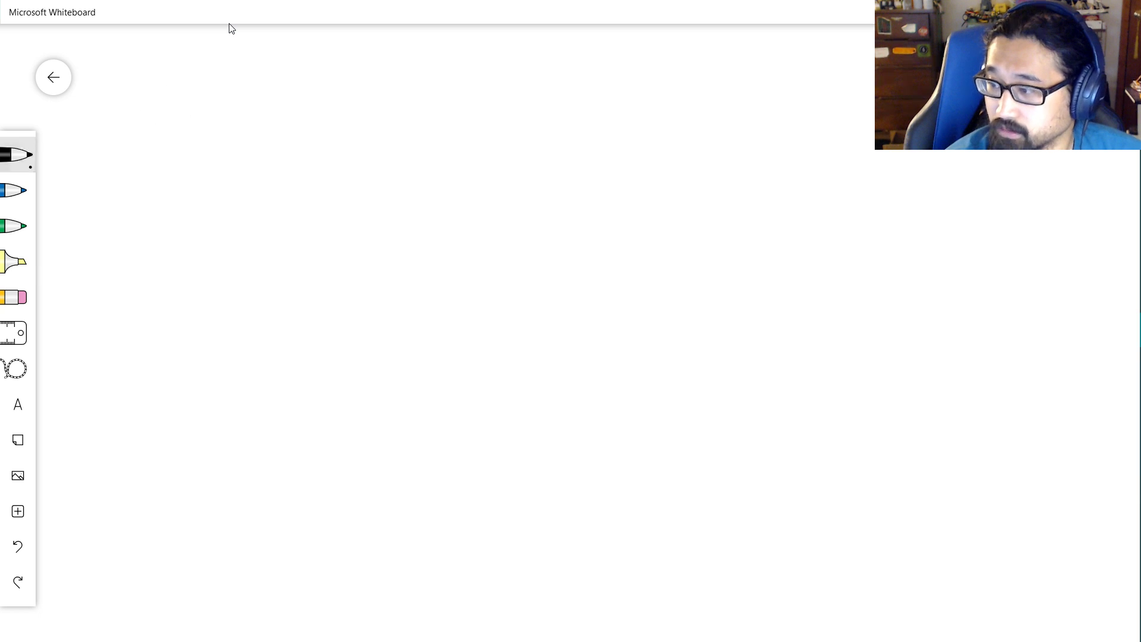
left_click(17, 154)
left_click(89, 191)
left_click(16, 155)
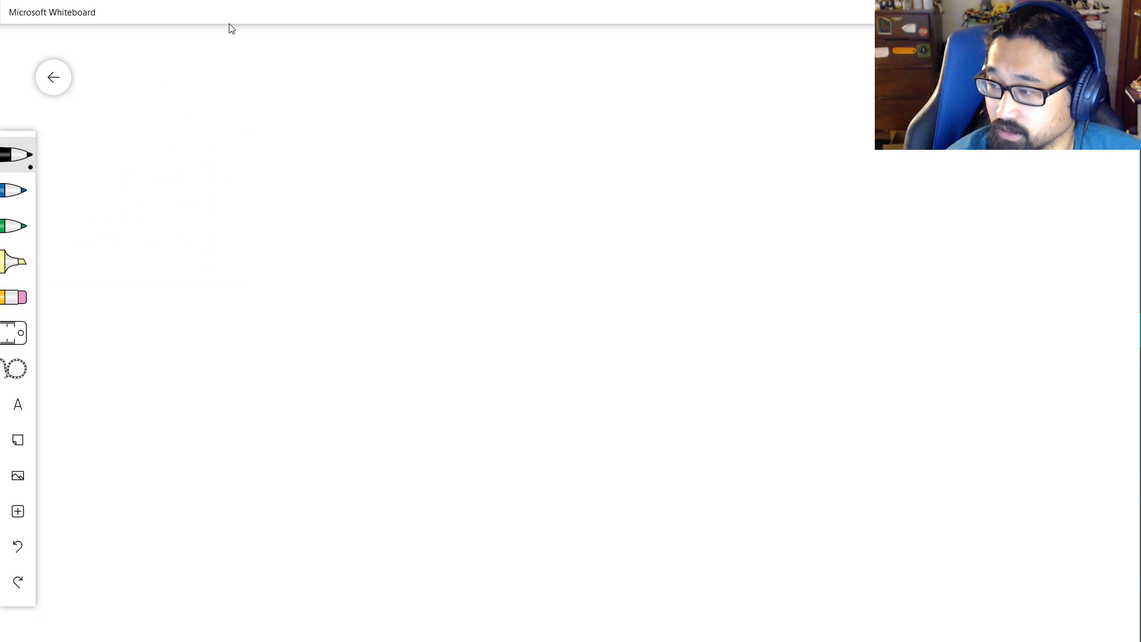
Step: Handwrite 'Newton' at the top left and erase the double underline beneath it
mouse_move(135, 127)
left_mouse_down()
mouse_move(130, 92)
mouse_move(205, 105)
left_mouse_up()
mouse_move(210, 89)
left_mouse_down()
mouse_move(218, 119)
mouse_move(226, 106)
left_mouse_up()
left_click_drag(233, 105, 267, 121)
left_click_drag(151, 144, 259, 141)
left_click_drag(159, 153, 256, 148)
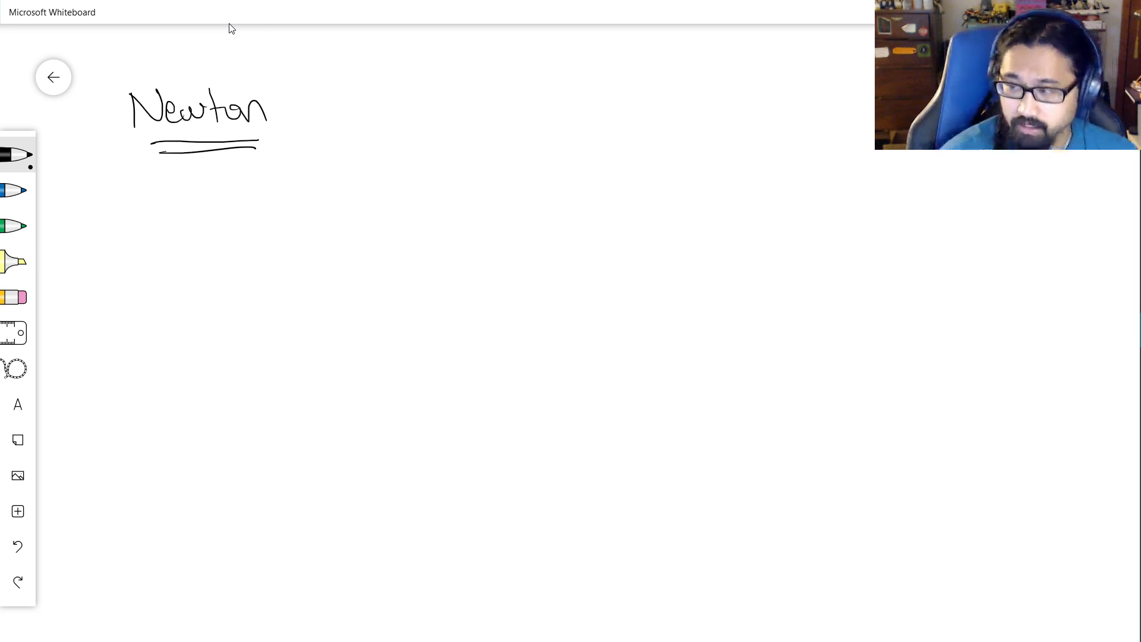
mouse_move(247, 160)
left_mouse_down()
mouse_move(145, 152)
mouse_move(227, 145)
left_mouse_up()
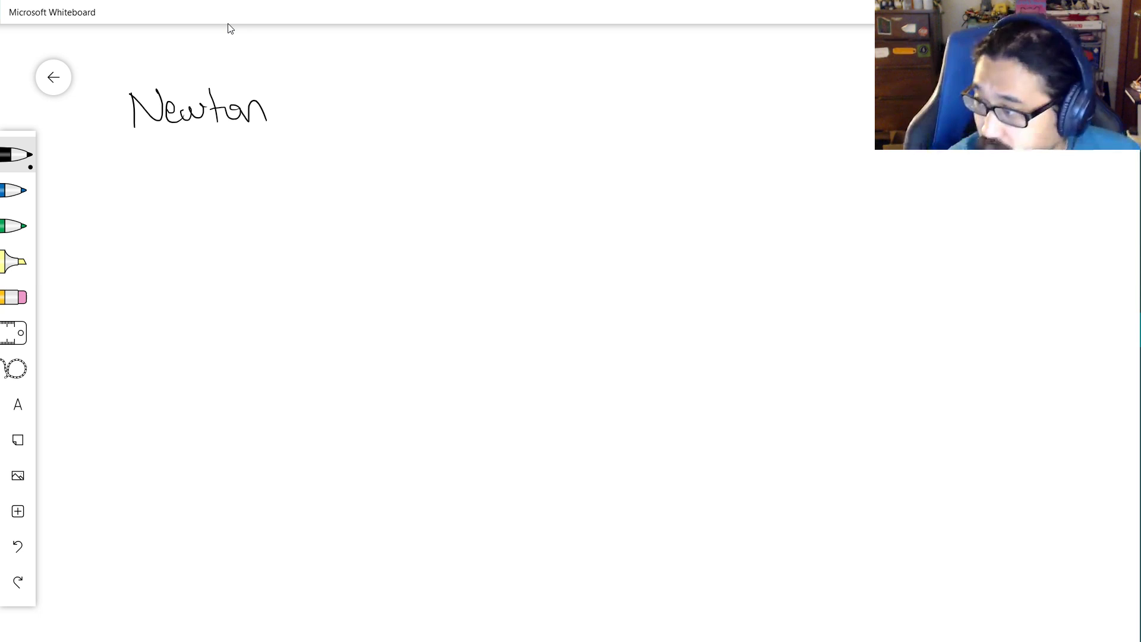
Step: Complete the title with "'s Laws of Motion" and draw one long underline beneath it
mouse_move(301, 99)
left_mouse_down()
mouse_move(282, 116)
mouse_move(362, 112)
mouse_move(392, 95)
mouse_move(395, 117)
mouse_move(438, 103)
mouse_move(449, 121)
left_mouse_up()
mouse_move(446, 112)
left_mouse_down()
mouse_move(468, 107)
mouse_move(493, 117)
left_mouse_up()
mouse_move(493, 88)
left_mouse_down()
mouse_move(513, 87)
mouse_move(517, 116)
left_mouse_up()
left_click_drag(531, 102, 539, 121)
left_click_drag(532, 107, 545, 106)
mouse_move(548, 105)
left_mouse_down()
mouse_move(548, 114)
mouse_move(567, 103)
mouse_move(599, 116)
left_mouse_up()
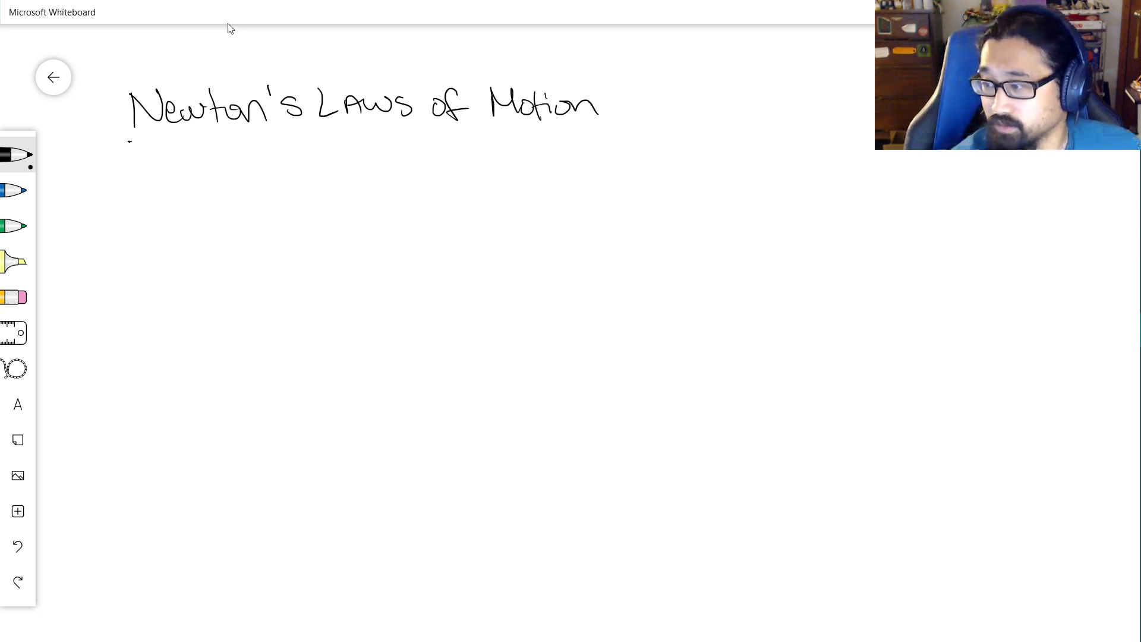
left_click_drag(128, 142, 602, 130)
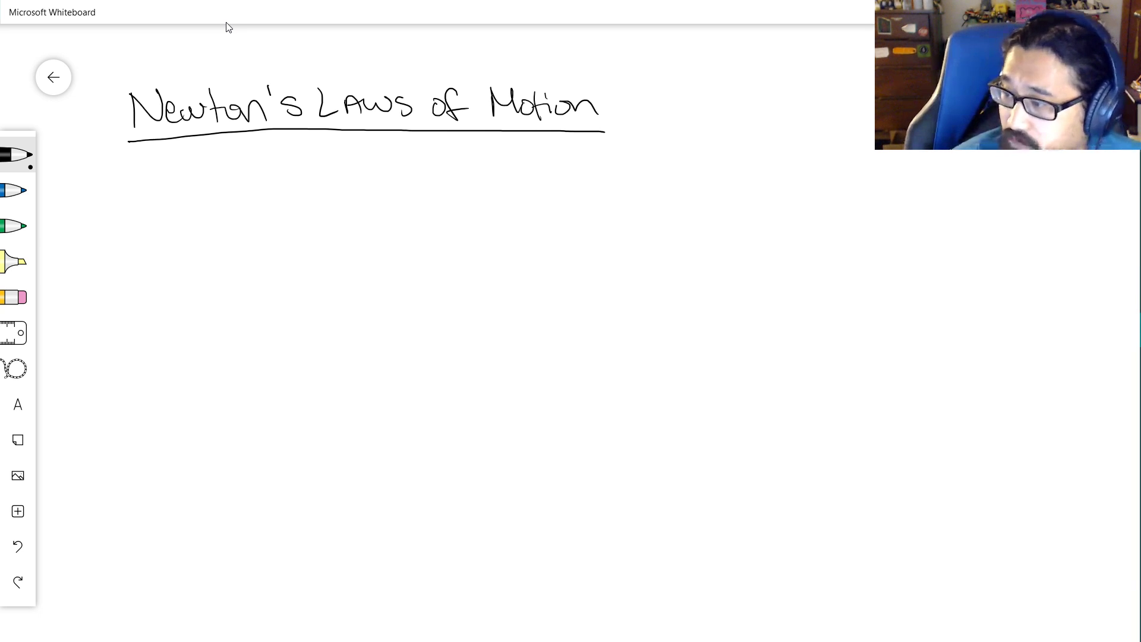
Step: Write '1) An object in motion stays in motion' under the title
left_click_drag(133, 172, 134, 188)
mouse_move(135, 158)
left_mouse_down()
mouse_move(153, 175)
mouse_move(151, 191)
left_mouse_up()
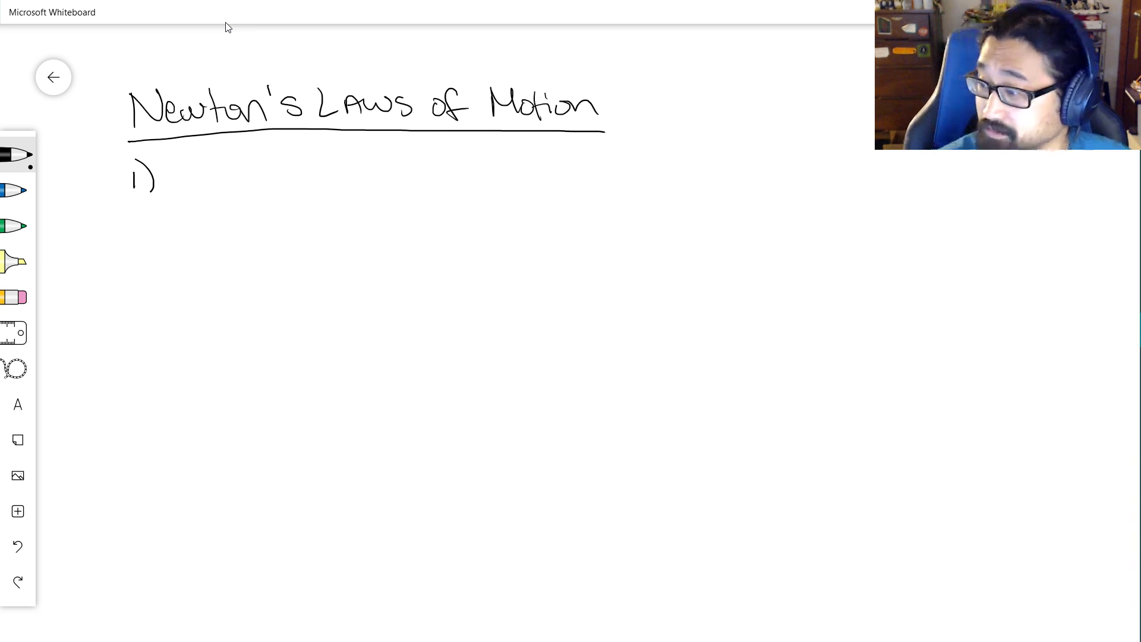
mouse_move(171, 195)
left_mouse_down()
mouse_move(180, 161)
mouse_move(187, 195)
left_mouse_up()
mouse_move(190, 195)
left_mouse_down()
mouse_move(193, 180)
mouse_move(209, 194)
left_mouse_up()
mouse_move(227, 181)
left_mouse_down()
mouse_move(252, 185)
mouse_move(252, 200)
mouse_move(289, 189)
left_mouse_up()
left_click_drag(297, 165, 296, 189)
mouse_move(289, 181)
left_mouse_down()
mouse_move(365, 189)
mouse_move(382, 180)
left_mouse_up()
mouse_move(390, 169)
left_mouse_down()
mouse_move(388, 190)
mouse_move(397, 179)
left_mouse_up()
mouse_move(400, 177)
left_mouse_down()
mouse_move(459, 189)
mouse_move(479, 179)
left_mouse_up()
mouse_move(490, 178)
left_mouse_down()
mouse_move(495, 205)
mouse_move(500, 184)
left_mouse_up()
left_click_drag(523, 178, 587, 187)
left_click_drag(580, 178, 608, 186)
left_click_drag(608, 179, 624, 184)
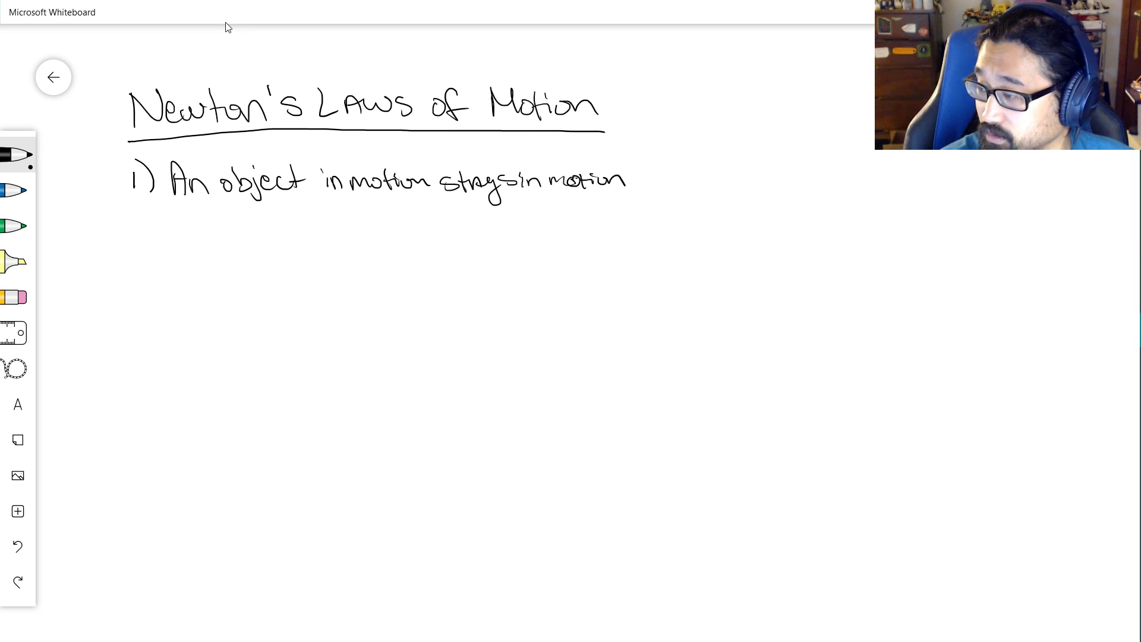
Step: Add '(At rest)' above both 'in motion' phrases
mouse_move(331, 146)
left_mouse_down()
mouse_move(326, 159)
mouse_move(351, 163)
left_mouse_up()
left_click_drag(359, 156, 404, 153)
mouse_move(527, 147)
left_mouse_down()
mouse_move(532, 162)
mouse_move(577, 151)
mouse_move(518, 154)
mouse_move(522, 168)
mouse_move(541, 168)
left_mouse_up()
left_click_drag(538, 158, 563, 156)
left_click_drag(568, 161, 586, 166)
left_click_drag(581, 158, 591, 158)
left_click_drag(591, 147, 593, 170)
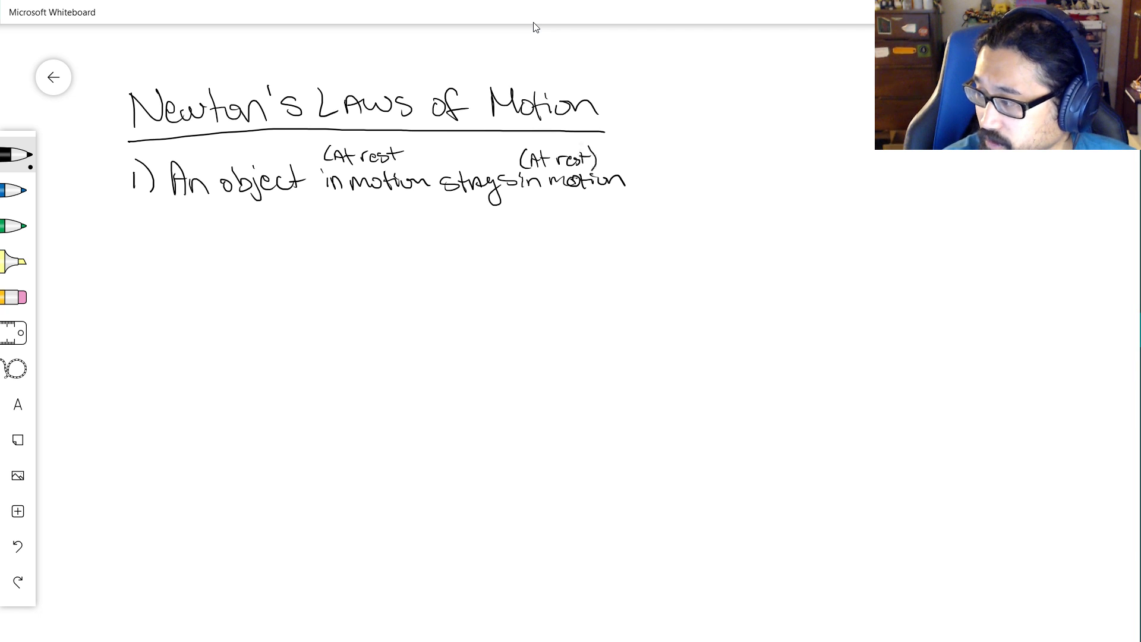
left_click_drag(408, 143, 410, 163)
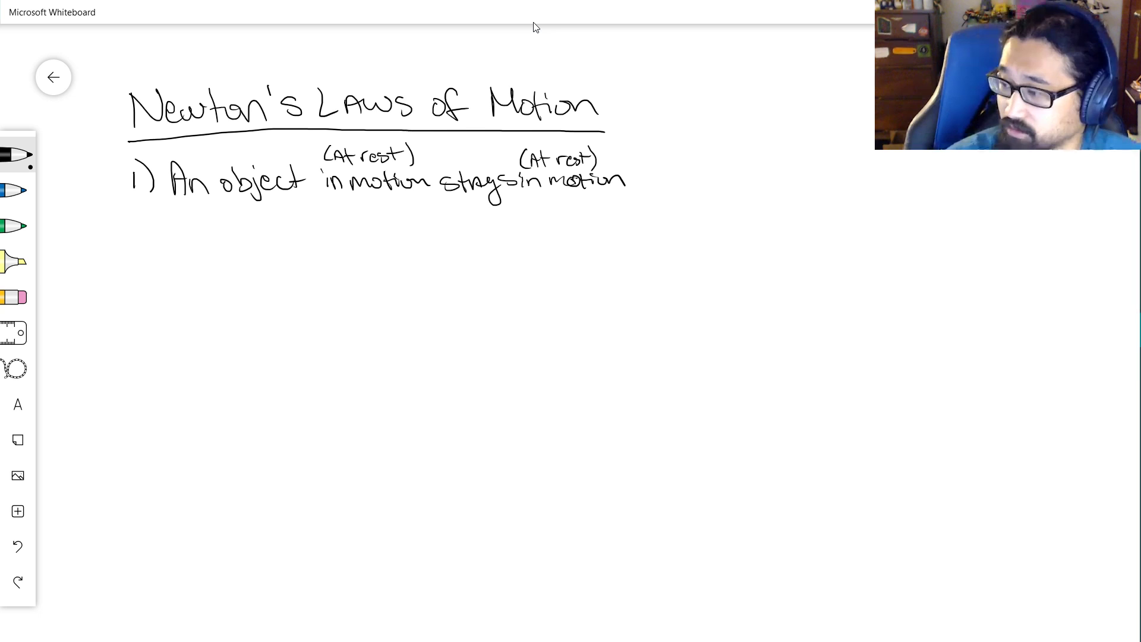
Step: Start the next line with 'unless acted on', underlining 'unless'
left_click_drag(177, 225, 206, 235)
left_click_drag(219, 228, 232, 233)
mouse_move(245, 224)
left_mouse_down()
mouse_move(237, 232)
mouse_move(256, 241)
mouse_move(304, 233)
left_mouse_up()
left_click(286, 226)
left_click(308, 225)
mouse_move(321, 218)
left_mouse_down()
mouse_move(323, 235)
mouse_move(336, 231)
left_mouse_up()
mouse_move(339, 229)
left_mouse_down()
mouse_move(346, 217)
mouse_move(350, 233)
left_mouse_up()
left_click_drag(366, 227, 416, 233)
Step: Finish the first law with 'by an outside/unbalanced force'
mouse_move(419, 229)
left_mouse_down()
mouse_move(424, 248)
mouse_move(455, 228)
left_mouse_up()
mouse_move(456, 228)
left_mouse_down()
mouse_move(461, 238)
mouse_move(517, 236)
left_mouse_up()
left_click_drag(517, 227, 542, 237)
mouse_move(548, 220)
left_mouse_down()
mouse_move(568, 244)
mouse_move(598, 238)
left_mouse_up()
mouse_move(596, 237)
left_mouse_down()
mouse_move(688, 236)
mouse_move(704, 218)
mouse_move(714, 229)
left_mouse_up()
mouse_move(738, 211)
left_mouse_down()
mouse_move(728, 236)
mouse_move(762, 237)
left_mouse_up()
left_click_drag(775, 235, 790, 239)
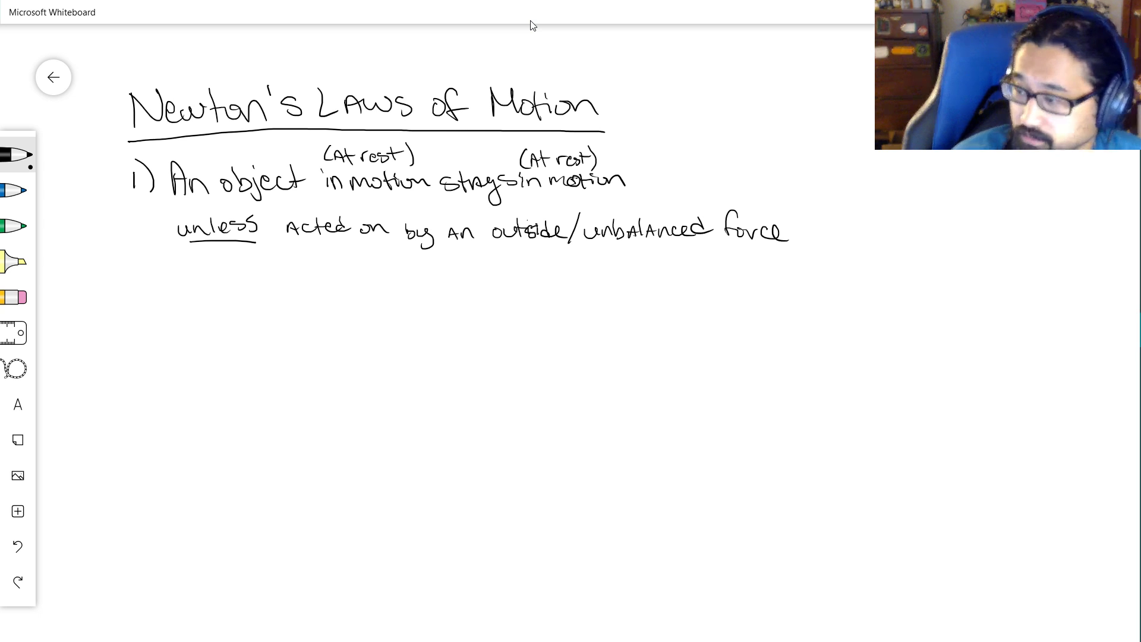
Step: Write '2) Force on an object' below the first law
mouse_move(136, 285)
left_mouse_down()
mouse_move(156, 303)
mouse_move(166, 291)
mouse_move(160, 312)
mouse_move(206, 281)
left_mouse_up()
left_click_drag(184, 297, 226, 298)
mouse_move(241, 294)
left_mouse_down()
mouse_move(239, 305)
mouse_move(361, 302)
left_mouse_up()
left_click_drag(365, 286, 379, 307)
mouse_move(385, 299)
left_mouse_down()
mouse_move(385, 318)
mouse_move(409, 306)
left_mouse_up()
mouse_move(412, 290)
left_mouse_down()
mouse_move(374, 327)
mouse_move(360, 313)
mouse_move(389, 323)
mouse_move(390, 310)
mouse_move(367, 301)
mouse_move(390, 302)
mouse_move(386, 319)
mouse_move(400, 299)
mouse_move(487, 310)
left_mouse_up()
Step: Continue the second law with 'is proportional to its'
left_click_drag(488, 314, 511, 310)
left_click_drag(515, 303, 547, 305)
mouse_move(551, 298)
left_mouse_down()
mouse_move(552, 313)
mouse_move(568, 312)
left_mouse_up()
left_click_drag(567, 308, 591, 304)
left_click_drag(594, 312, 610, 307)
mouse_move(616, 301)
left_mouse_down()
mouse_move(618, 318)
mouse_move(640, 319)
left_mouse_up()
left_click_drag(631, 311, 676, 319)
mouse_move(683, 304)
left_mouse_down()
mouse_move(682, 319)
mouse_move(696, 308)
left_mouse_up()
left_click_drag(703, 312, 694, 319)
Step: Write 'MASS And Acceleration' on the next line
mouse_move(219, 342)
left_mouse_down()
mouse_move(221, 332)
mouse_move(247, 342)
left_mouse_up()
mouse_move(268, 330)
left_mouse_down()
mouse_move(259, 341)
mouse_move(311, 341)
left_mouse_up()
left_click_drag(327, 329, 318, 344)
mouse_move(355, 334)
left_mouse_down()
mouse_move(354, 344)
mouse_move(362, 337)
left_mouse_up()
left_click_drag(364, 343, 369, 347)
left_click_drag(390, 340, 381, 347)
left_click_drag(394, 344, 408, 347)
left_click_drag(412, 344, 442, 338)
left_click_drag(442, 338, 453, 348)
left_click_drag(444, 339, 460, 338)
left_click_drag(463, 340, 476, 341)
left_click_drag(482, 349, 496, 347)
Step: Write 'F = ma' with the note '(Force is any push/pull)' beside it
left_click_drag(203, 378, 202, 401)
left_click_drag(201, 378, 314, 392)
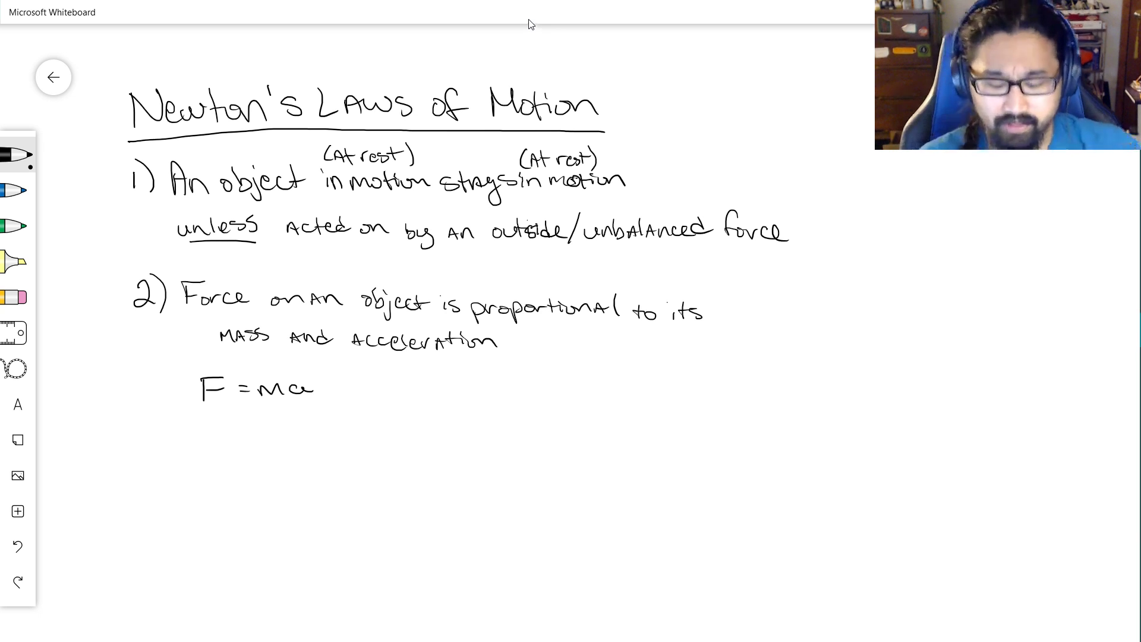
mouse_move(438, 373)
left_mouse_down()
mouse_move(430, 395)
mouse_move(442, 395)
left_mouse_up()
left_click_drag(440, 376, 476, 384)
left_click_drag(493, 383, 504, 390)
left_click_drag(520, 383, 573, 390)
mouse_move(574, 390)
left_mouse_down()
mouse_move(592, 385)
mouse_move(594, 408)
left_mouse_up()
mouse_move(612, 385)
left_mouse_down()
mouse_move(615, 403)
mouse_move(621, 392)
left_mouse_up()
left_click_drag(627, 387, 646, 391)
left_click_drag(649, 376, 671, 400)
left_click_drag(679, 394, 681, 396)
left_click_drag(693, 388, 704, 396)
left_click_drag(713, 375, 721, 402)
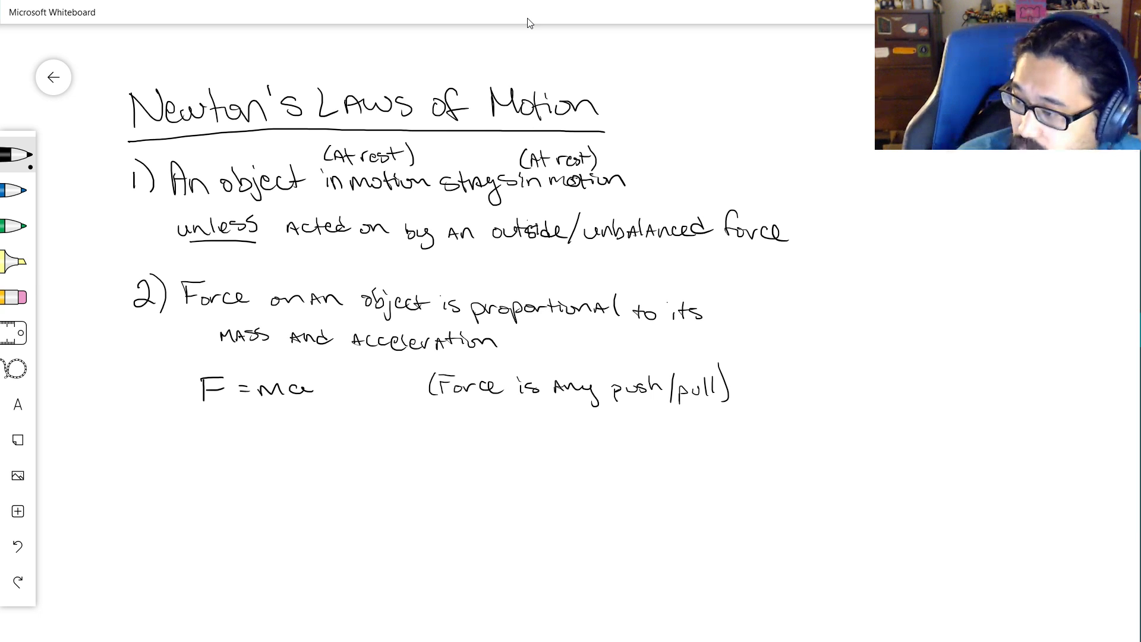
Step: Write '3) For every action' below F = ma
mouse_move(145, 432)
left_mouse_down()
mouse_move(146, 455)
mouse_move(194, 455)
left_mouse_up()
mouse_move(189, 435)
left_mouse_down()
mouse_move(208, 435)
mouse_move(205, 446)
left_mouse_up()
left_click_drag(214, 449, 291, 450)
left_click_drag(291, 453, 321, 446)
mouse_move(319, 452)
left_mouse_down()
mouse_move(304, 472)
mouse_move(341, 451)
mouse_move(344, 460)
left_mouse_up()
left_click_drag(347, 455, 354, 459)
mouse_move(360, 445)
left_mouse_down()
mouse_move(361, 461)
mouse_move(369, 451)
left_mouse_up()
left_click_drag(371, 453, 383, 458)
left_click_drag(387, 461, 424, 462)
Step: Continue the third law with 'there is an equal'
mouse_move(436, 447)
left_mouse_down()
mouse_move(455, 461)
mouse_move(465, 453)
left_mouse_up()
left_click_drag(461, 460, 499, 461)
mouse_move(512, 453)
left_mouse_down()
mouse_move(503, 462)
mouse_move(544, 460)
left_mouse_up()
left_click_drag(533, 456, 562, 462)
mouse_move(572, 458)
left_mouse_down()
mouse_move(595, 470)
mouse_move(610, 463)
left_mouse_up()
left_click_drag(612, 454, 674, 459)
Step: Finish the third law with 'and opposite reaction.'
mouse_move(683, 444)
left_mouse_down()
mouse_move(679, 459)
mouse_move(708, 463)
left_mouse_up()
left_click_drag(717, 451, 740, 459)
mouse_move(755, 454)
left_mouse_down()
mouse_move(749, 464)
mouse_move(762, 462)
left_mouse_up()
left_click_drag(765, 447, 765, 448)
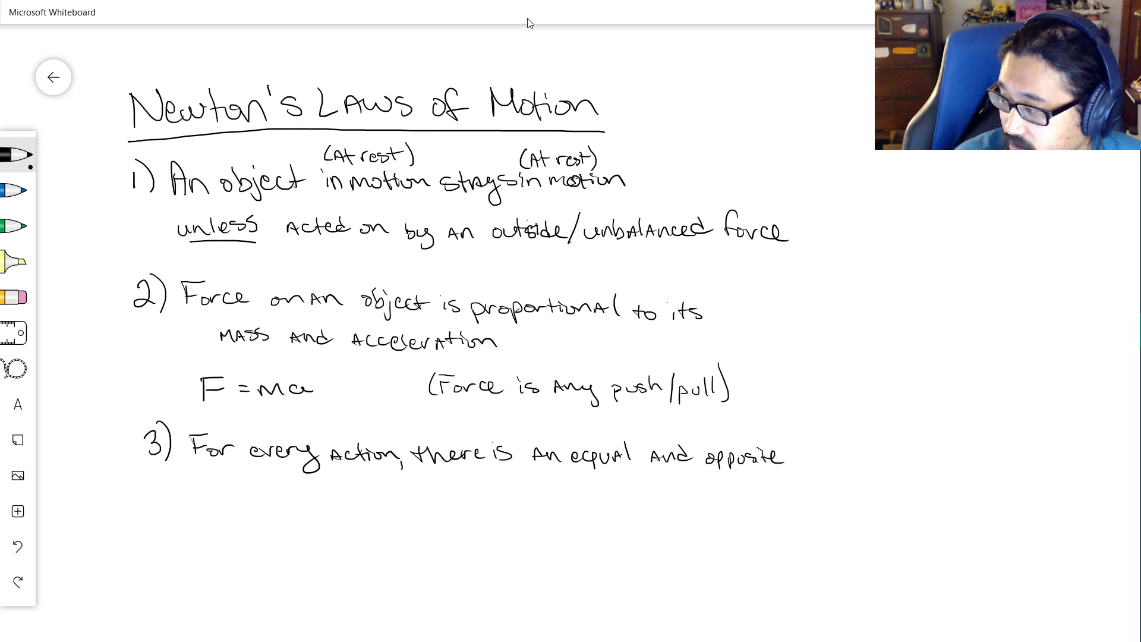
left_click_drag(795, 467, 800, 458)
left_click_drag(806, 462, 832, 465)
mouse_move(838, 452)
left_mouse_down()
mouse_move(839, 472)
mouse_move(850, 462)
left_mouse_up()
left_click_drag(855, 464, 861, 463)
left_click_drag(869, 471, 882, 471)
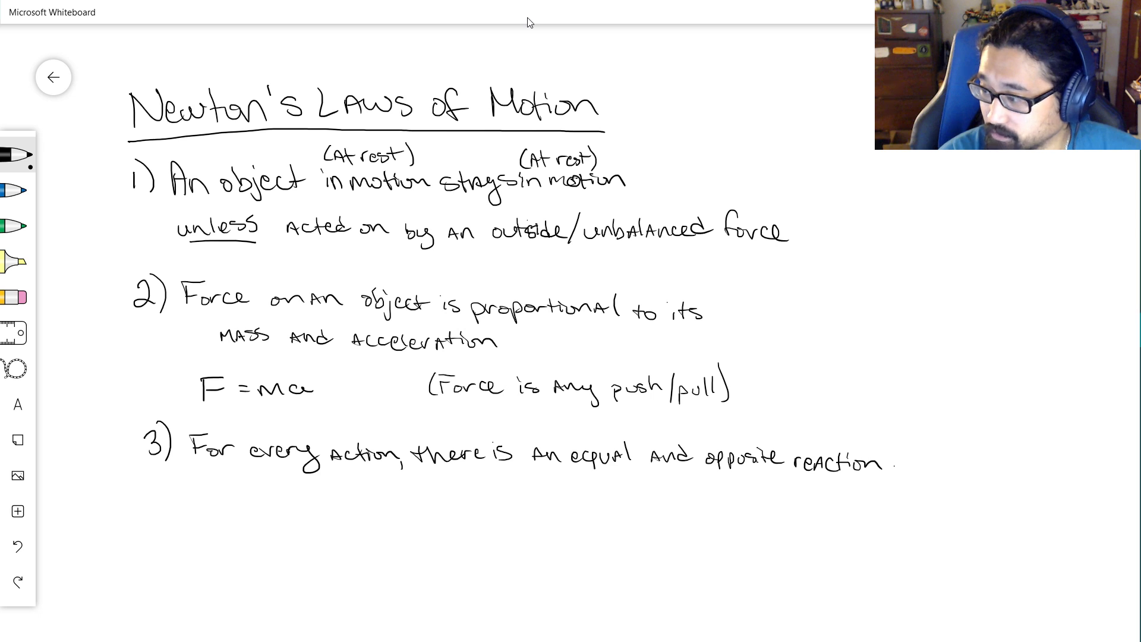
Step: Draw a curly brace right of law 2 and F = ma, and write 'Force is measured' beside it
mouse_move(728, 294)
left_mouse_down()
mouse_move(742, 307)
mouse_move(738, 408)
left_mouse_up()
mouse_move(774, 321)
left_mouse_down()
mouse_move(774, 332)
mouse_move(786, 310)
mouse_move(791, 335)
mouse_move(804, 325)
left_mouse_up()
left_click_drag(816, 326, 837, 334)
left_click_drag(848, 322, 849, 333)
mouse_move(870, 332)
left_mouse_down()
mouse_move(875, 322)
mouse_move(914, 332)
left_mouse_up()
left_click_drag(923, 321, 963, 331)
left_click_drag(964, 327, 973, 313)
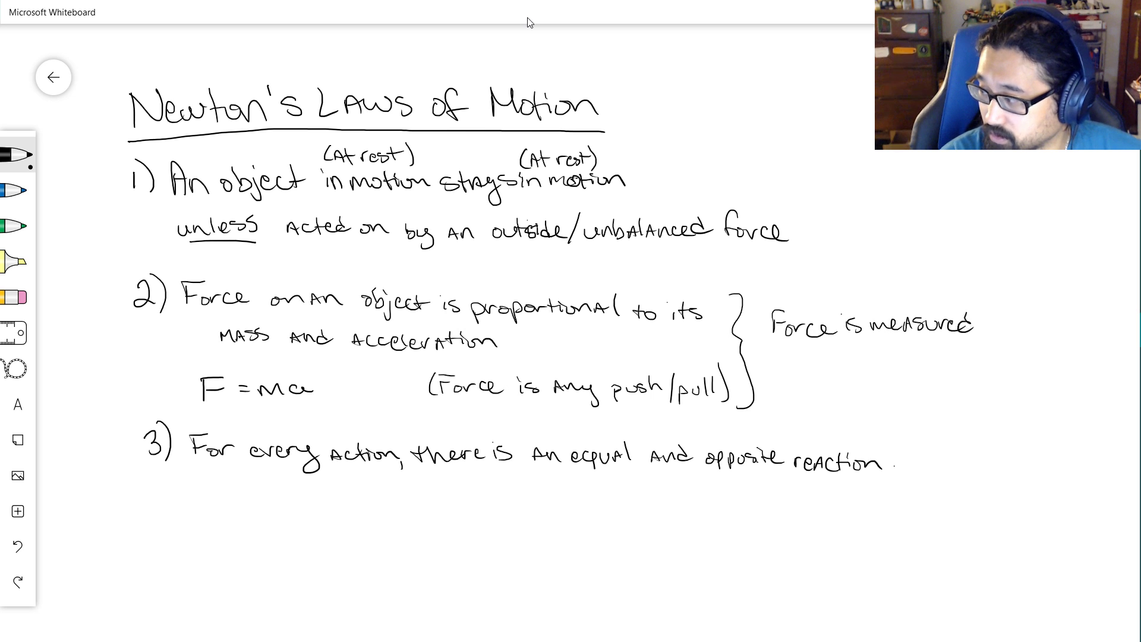
Step: Complete the note with 'in Newtons (N)' on the line below
left_click_drag(795, 364, 795, 377)
mouse_move(803, 377)
left_mouse_down()
mouse_move(843, 363)
mouse_move(860, 374)
left_mouse_up()
left_click_drag(861, 367, 884, 376)
left_click_drag(880, 368, 949, 377)
mouse_move(957, 375)
left_mouse_down()
mouse_move(957, 361)
mouse_move(978, 359)
left_mouse_up()
left_click_drag(981, 351, 985, 379)
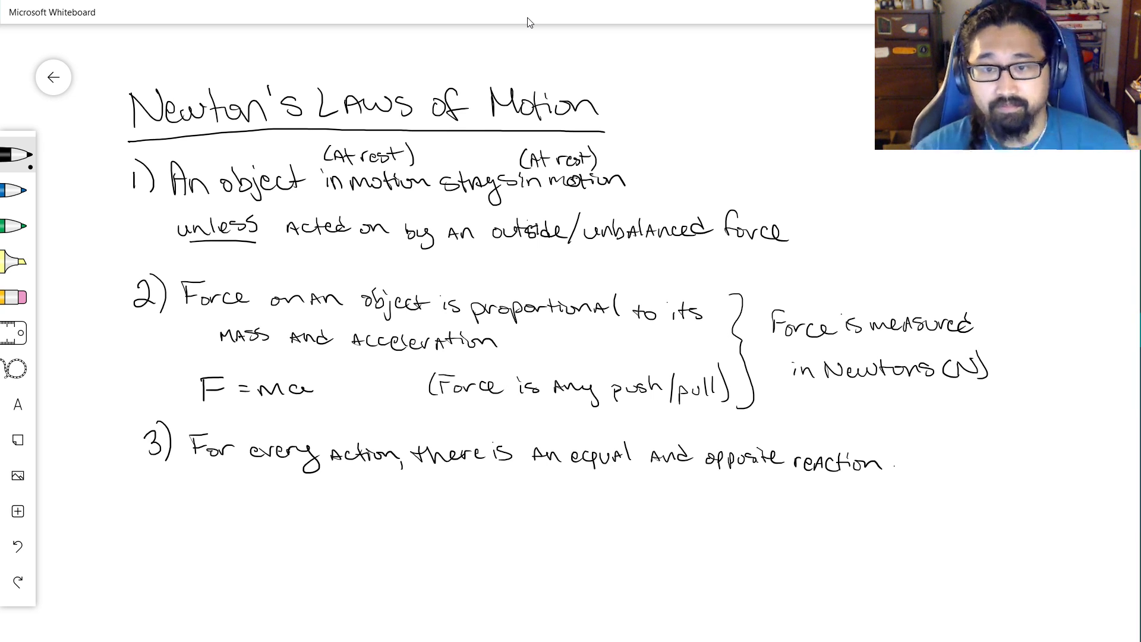